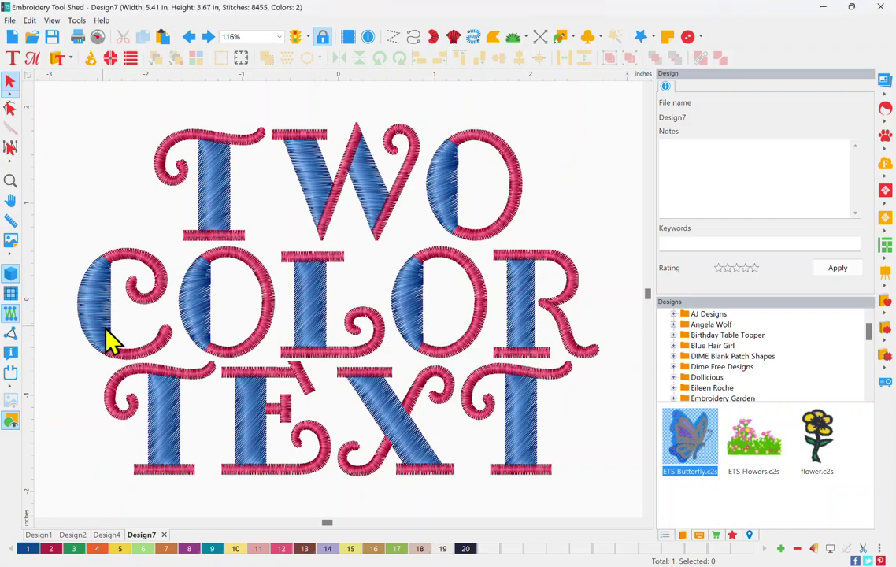
# Recolour the TWO COLOR TEXT lettering with palette swatch 3 (green fill, orange outline), then deselect it
pyautogui.click(113, 263)
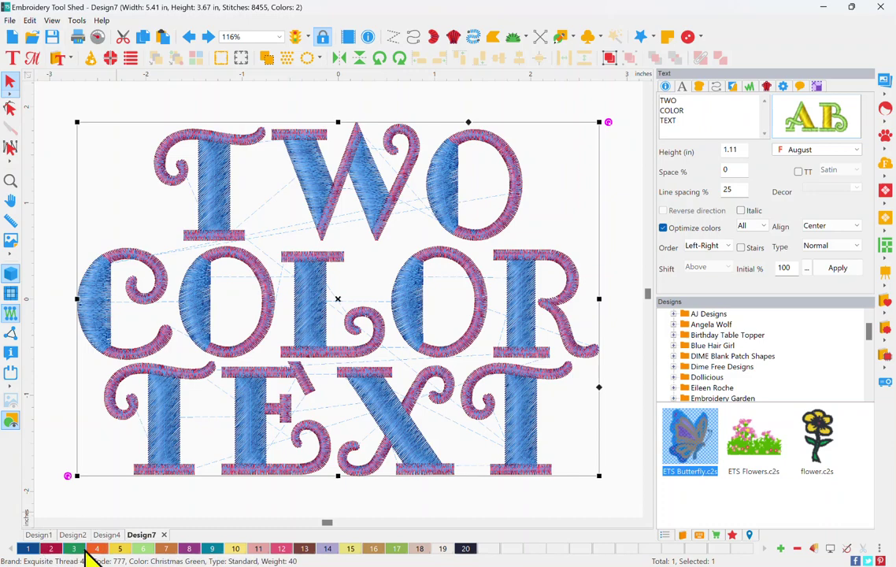
pyautogui.click(82, 551)
pyautogui.click(55, 346)
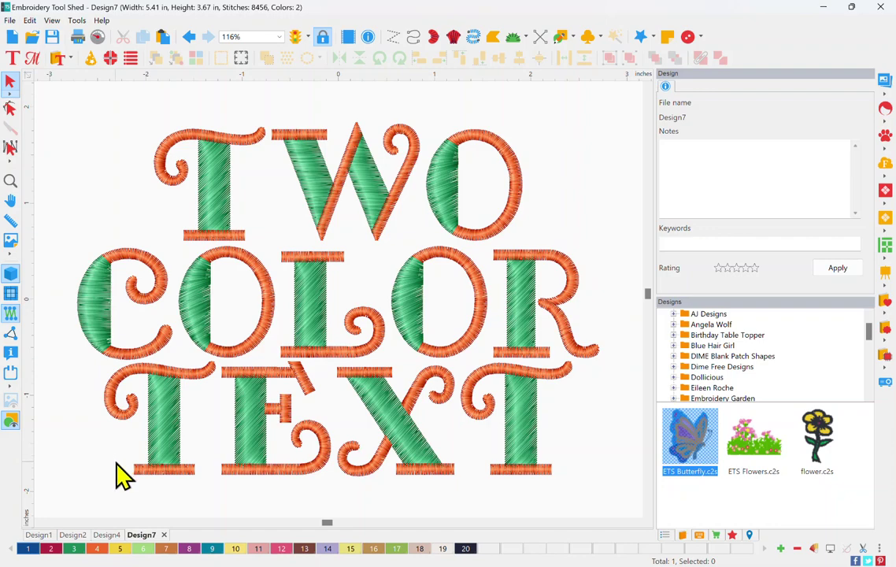
# Start a new design, place a letter A with the Text tool, and turn on realistic stitch view
pyautogui.click(13, 37)
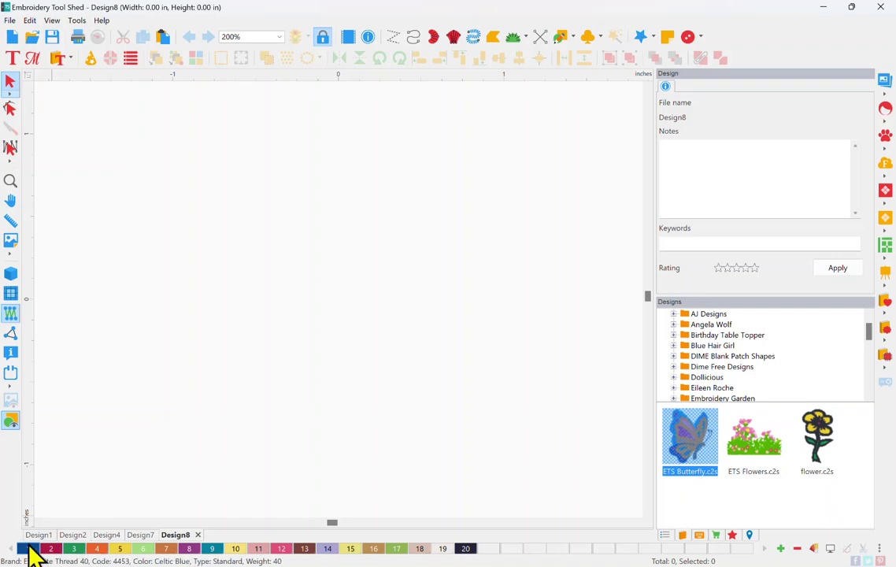
pyautogui.click(13, 57)
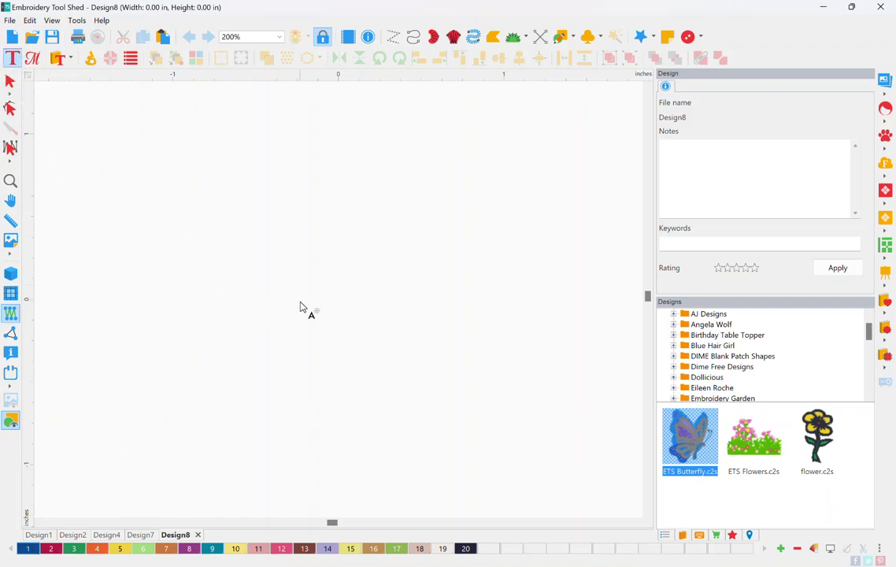
pyautogui.click(276, 401)
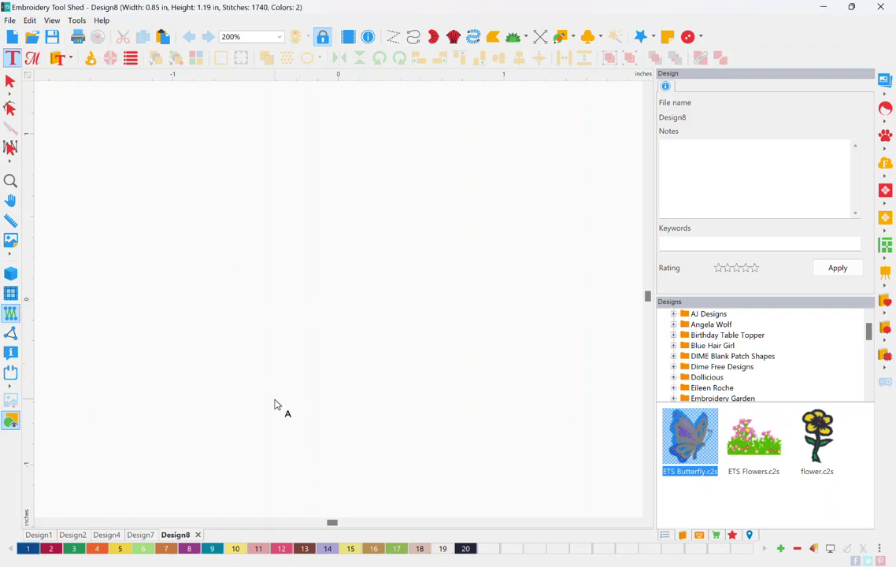
pyautogui.click(10, 273)
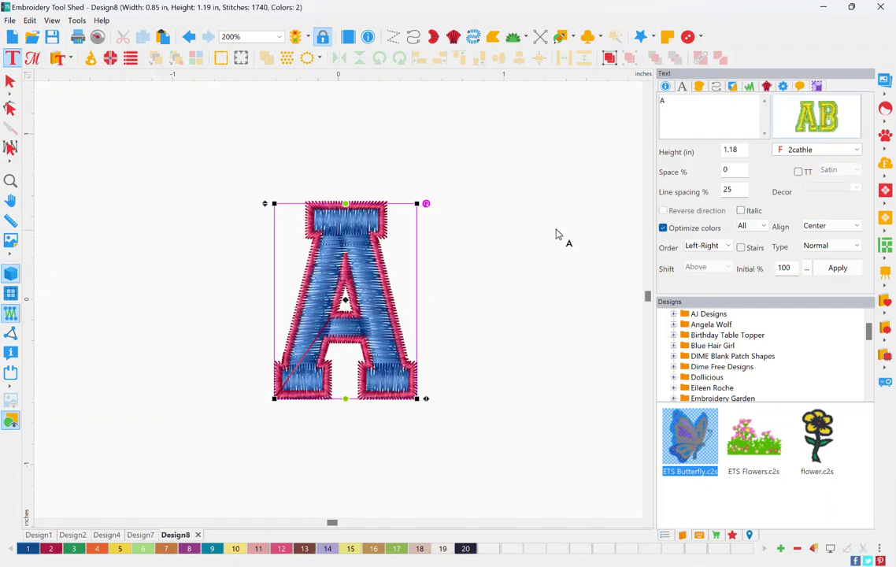
pyautogui.moveTo(835, 135)
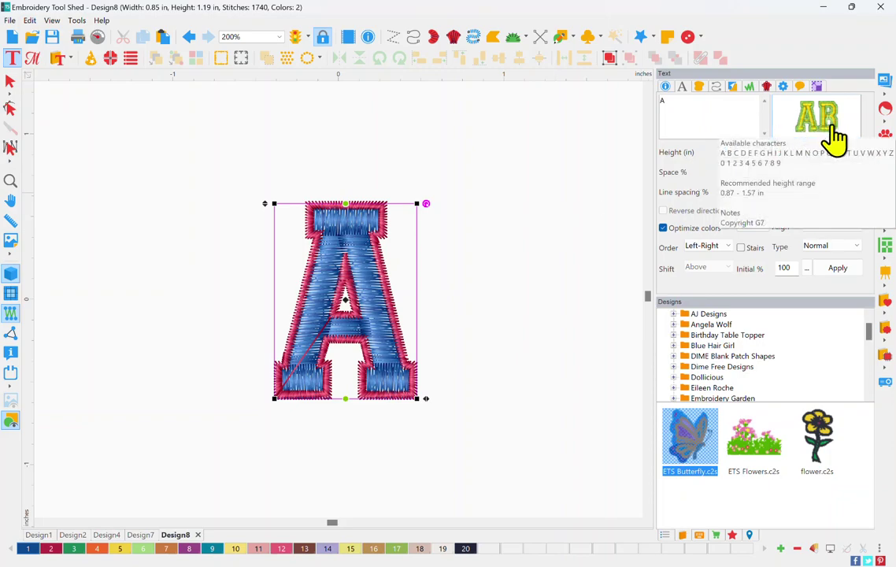
# Open the font Catalog from the Text panel's font preview and scroll through the lettering fonts
pyautogui.click(835, 135)
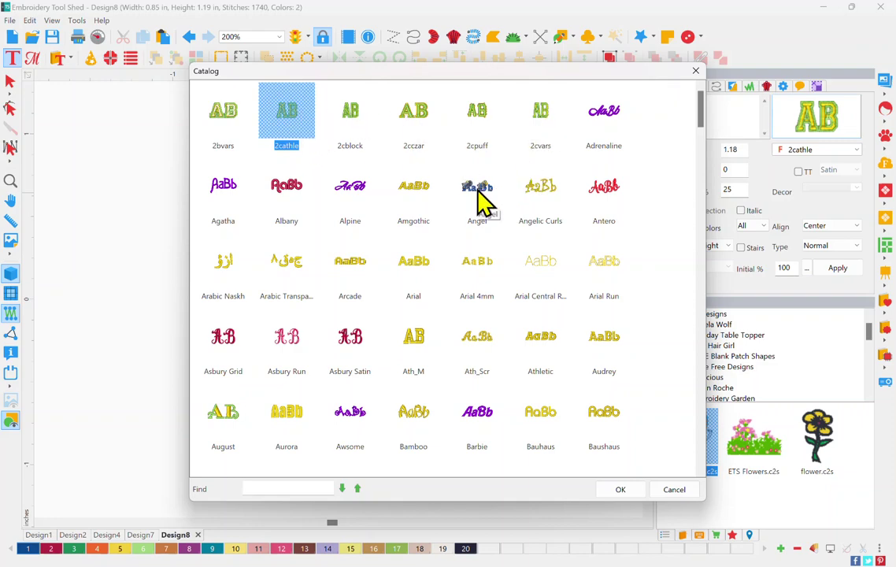
pyautogui.scroll(-3, 699, 118)
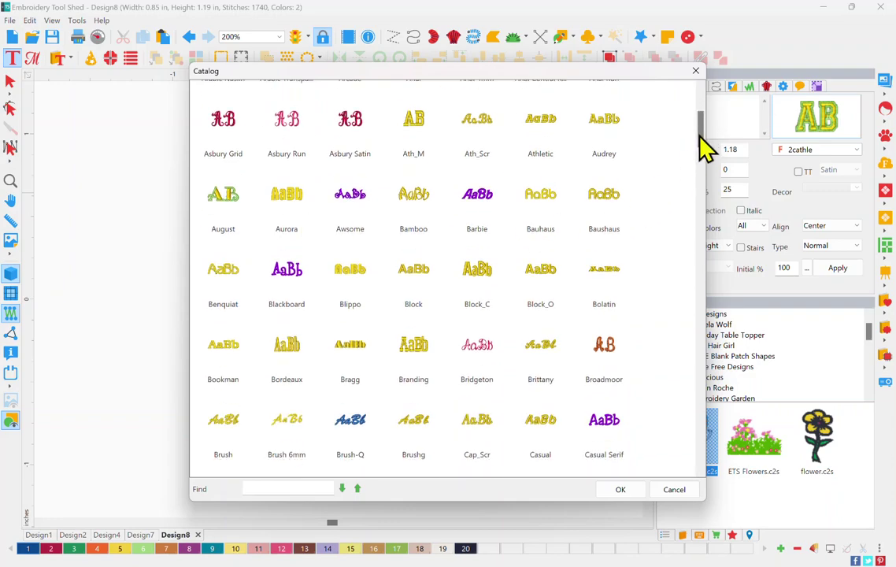
pyautogui.moveTo(700, 142); pyautogui.dragTo(699, 230)
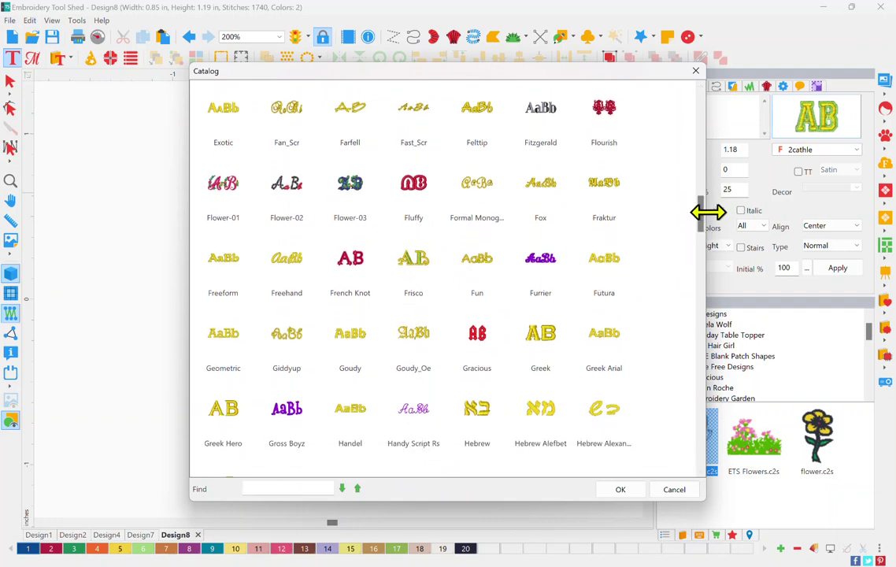
pyautogui.moveTo(700, 214); pyautogui.dragTo(693, 419)
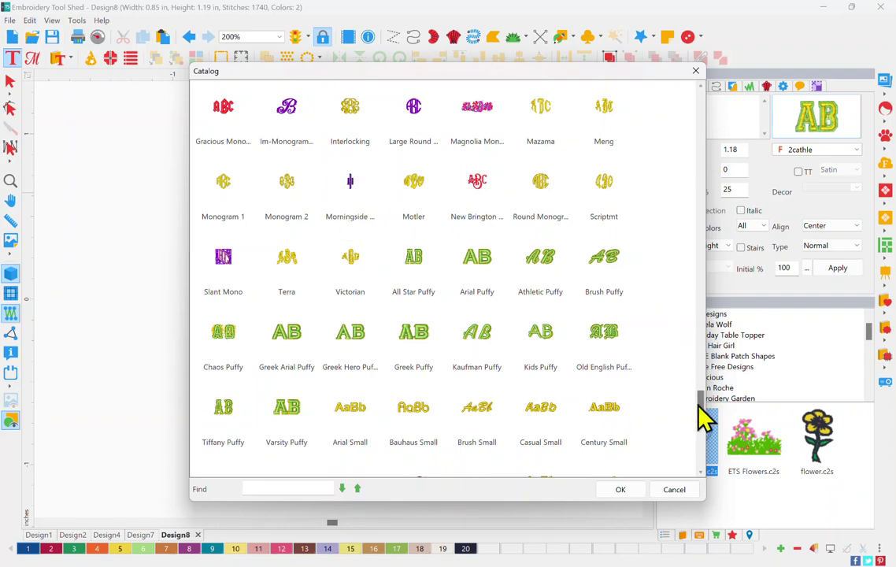
pyautogui.moveTo(707, 417); pyautogui.dragTo(580, 110)
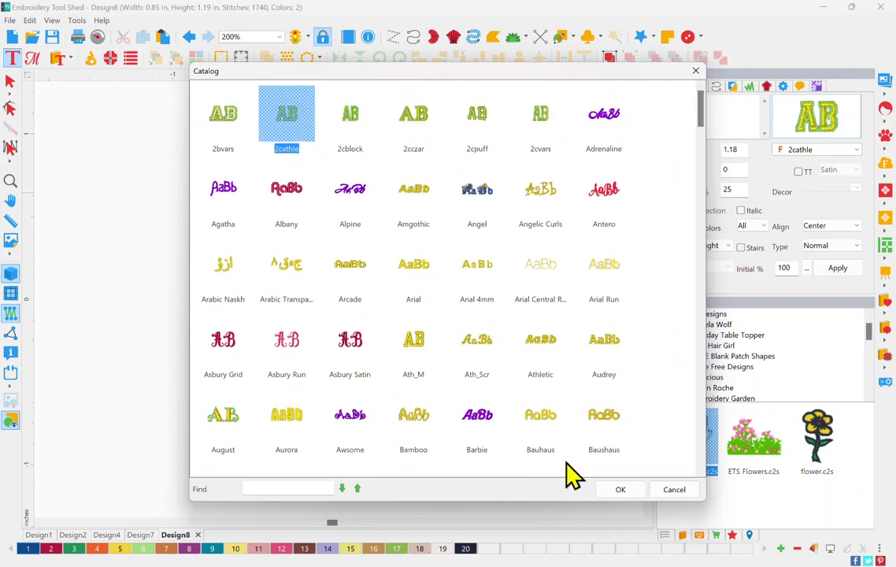
# Close the Catalog keeping 2cathle, pick Cranberry thread, and delete the letter A
pyautogui.click(621, 492)
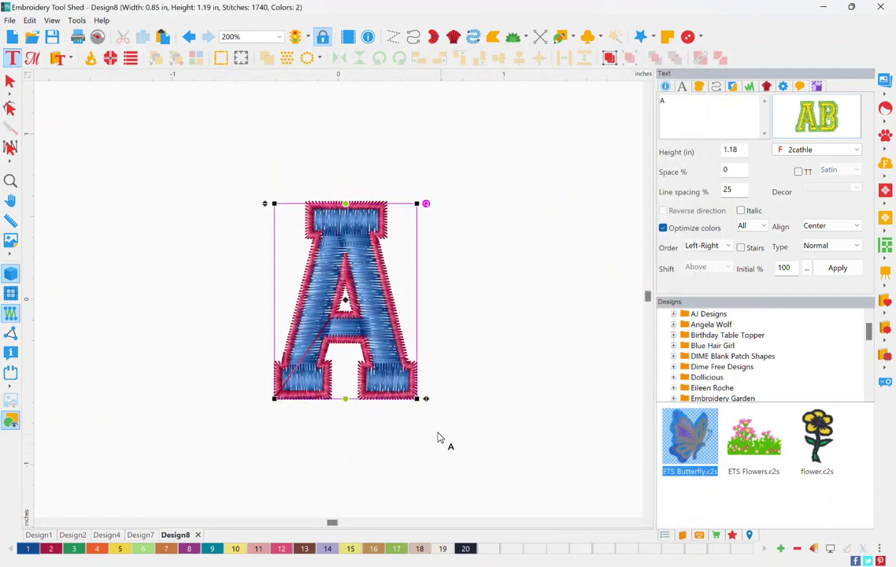
pyautogui.click(52, 549)
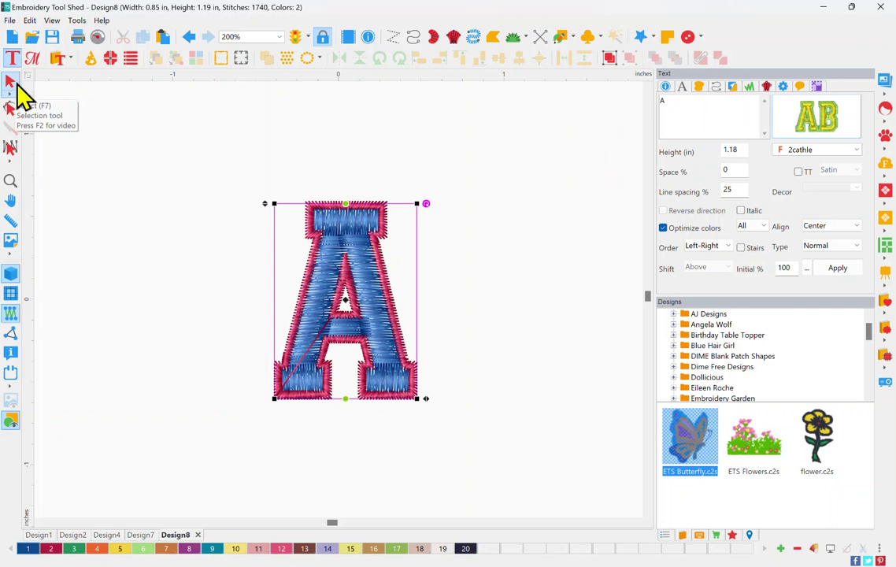
pyautogui.click(10, 82)
pyautogui.press('Delete')
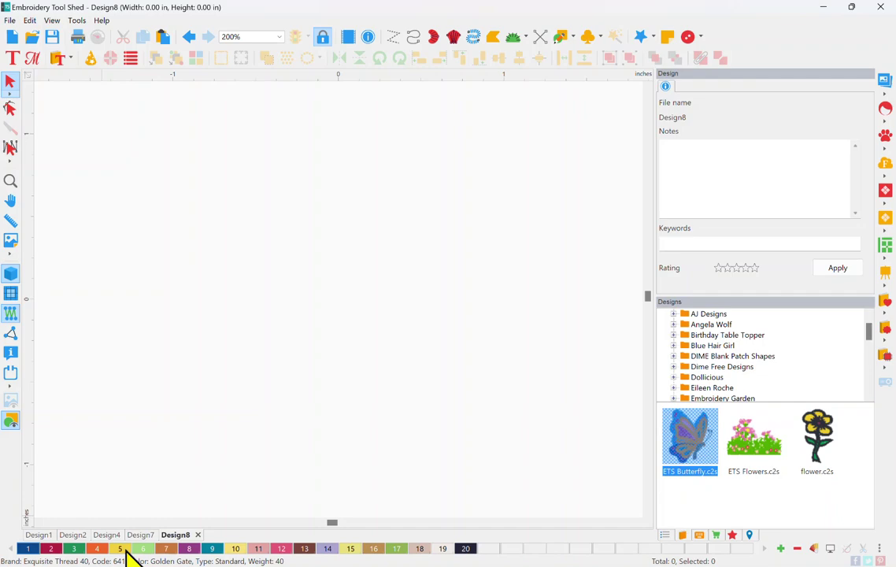
# Create a Golden Gate yellow letter A with the Text tool and move it down and left
pyautogui.click(126, 548)
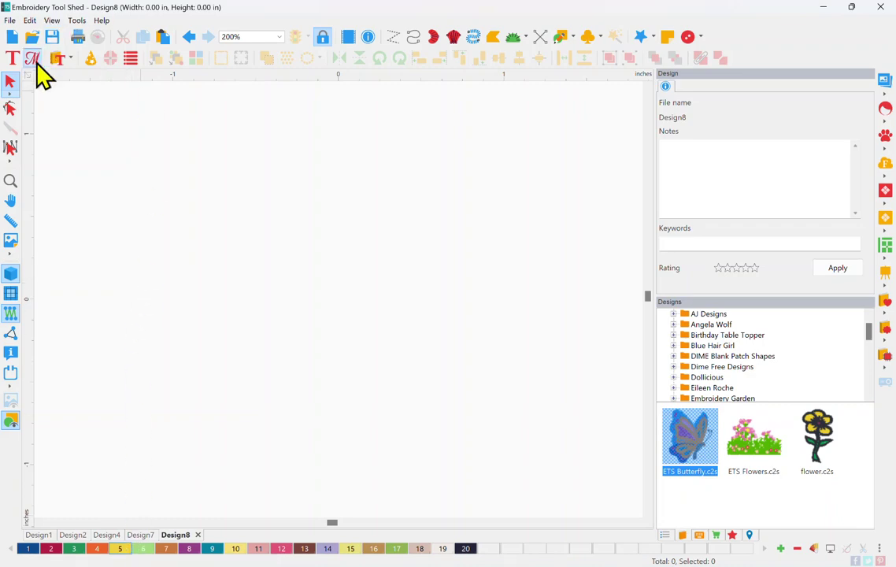
pyautogui.click(12, 59)
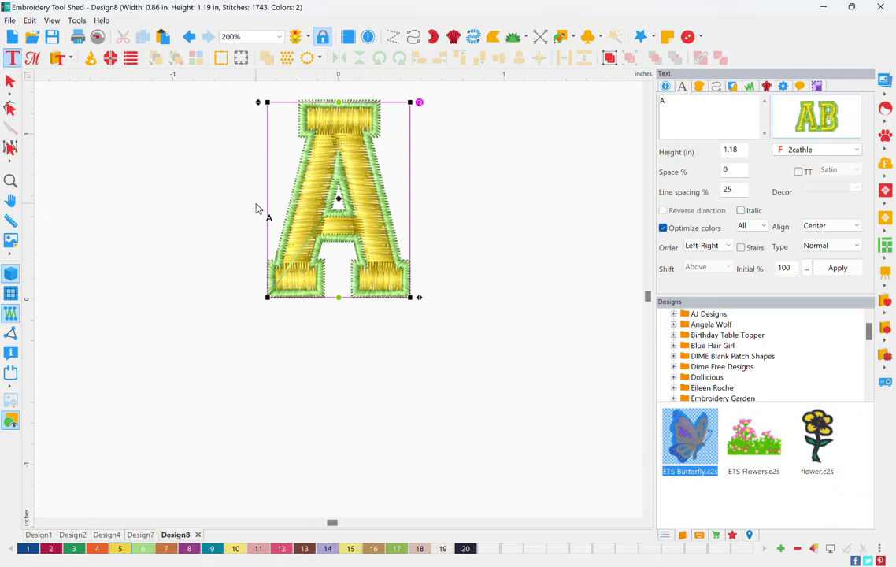
pyautogui.moveTo(335, 181); pyautogui.dragTo(246, 279)
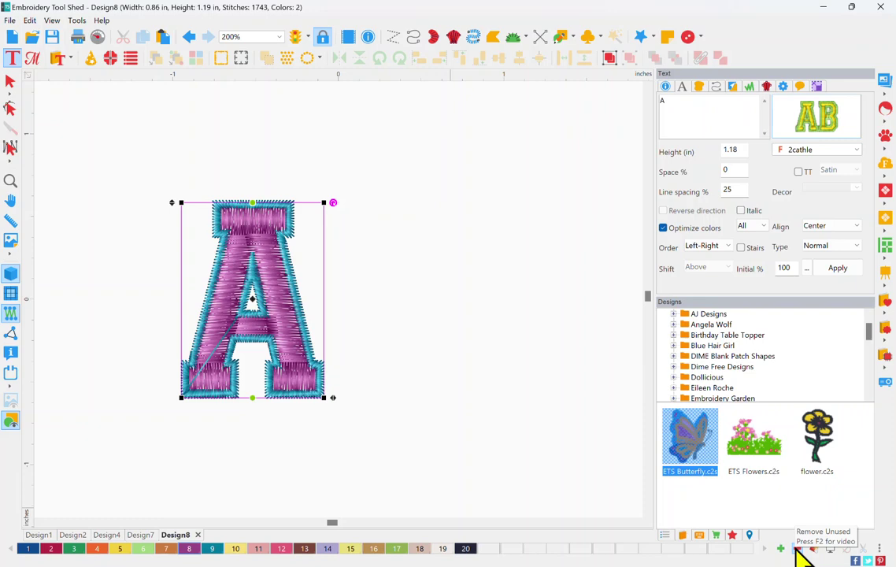
# Remove unused thread colours, then set colour 1 to 109 Aqua and colour 2 to 806 Royal
pyautogui.click(798, 549)
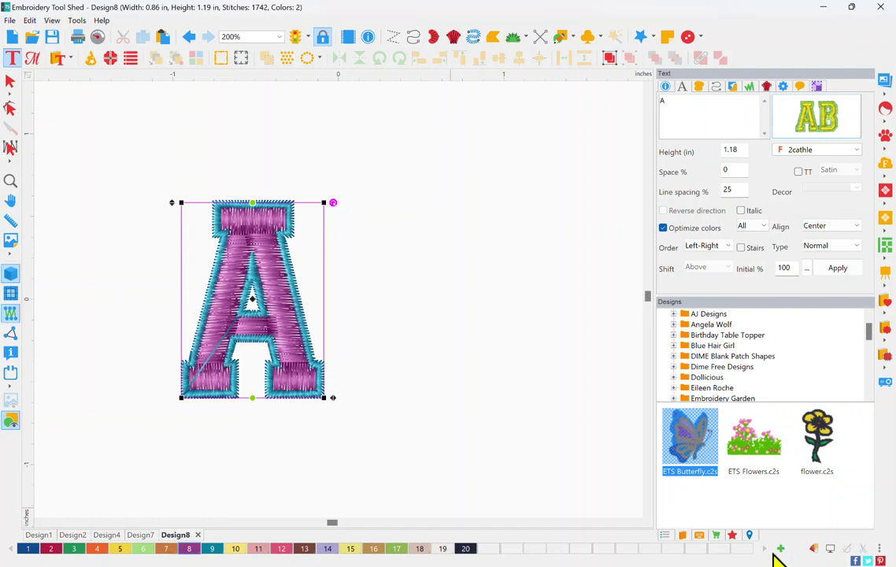
pyautogui.doubleClick(30, 549)
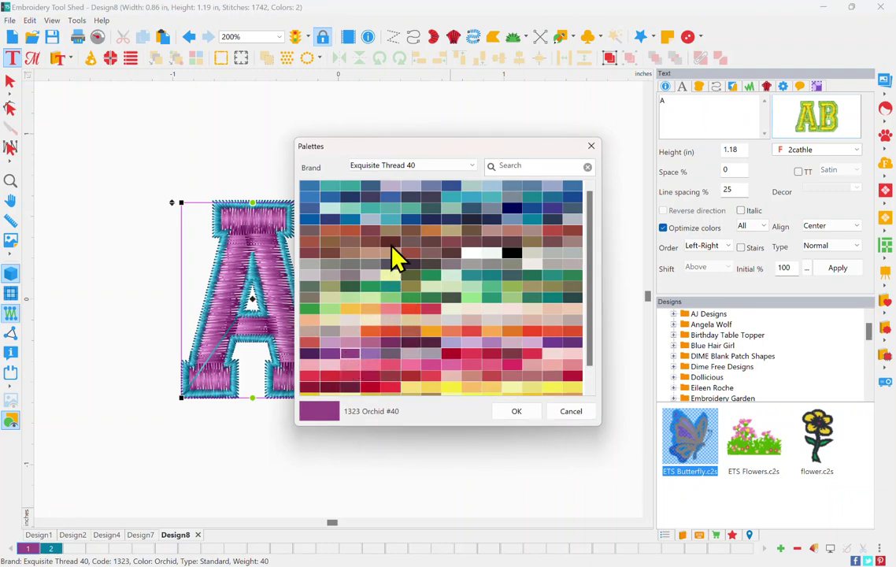
pyautogui.click(330, 187)
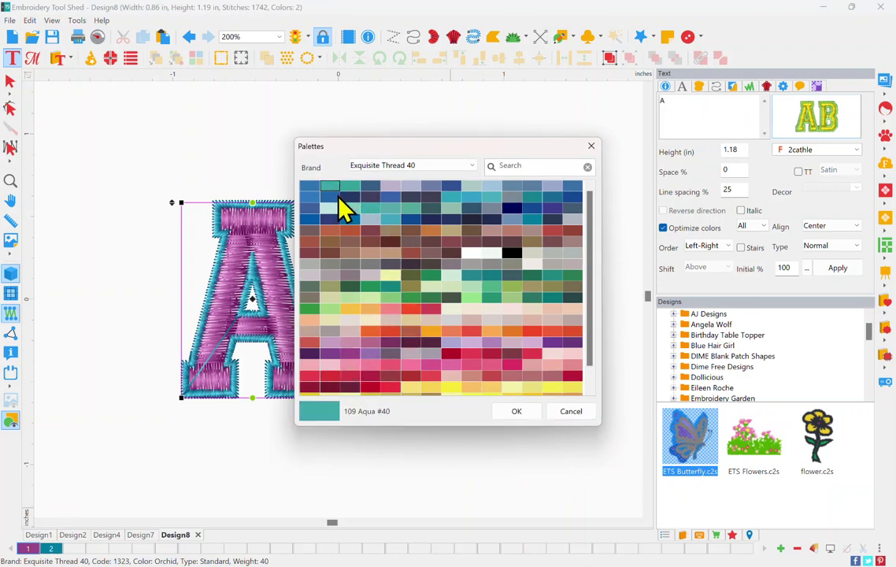
pyautogui.click(517, 413)
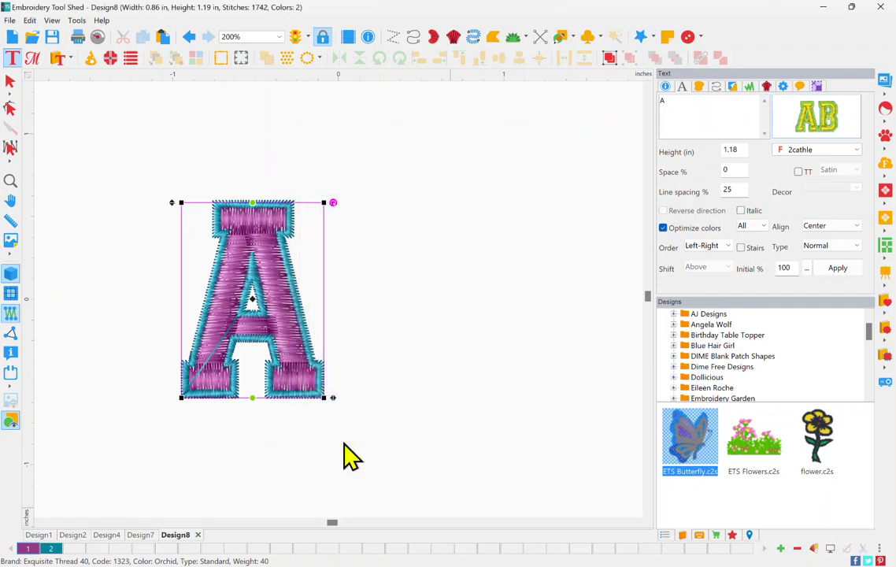
pyautogui.click(52, 549)
pyautogui.click(570, 197)
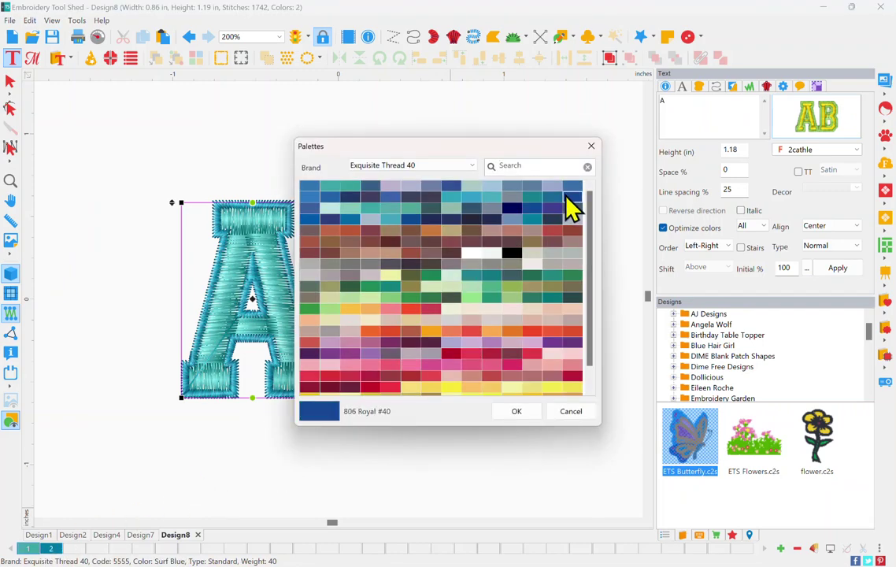
pyautogui.click(526, 415)
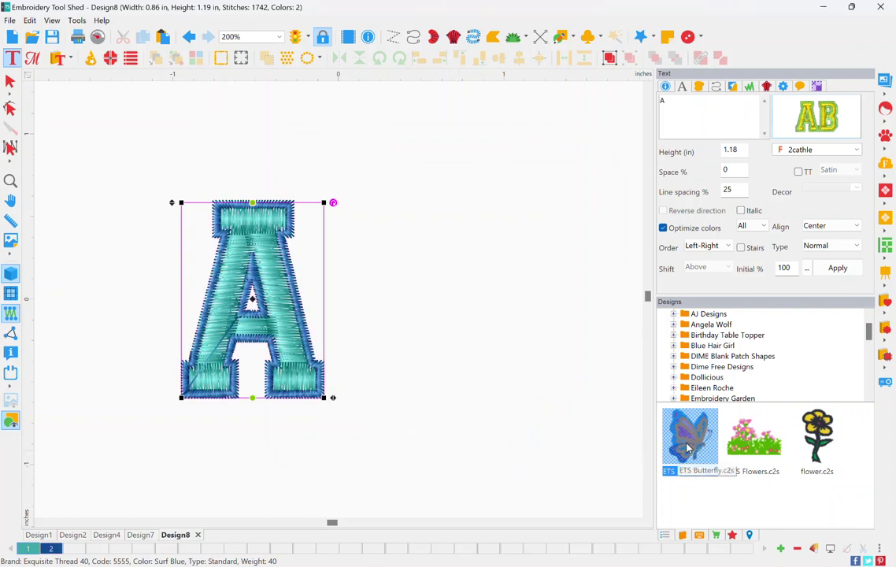
# Drag the ETS Butterfly.c2s design onto the canvas to the right of the letter A
pyautogui.moveTo(687, 447); pyautogui.dragTo(502, 374)
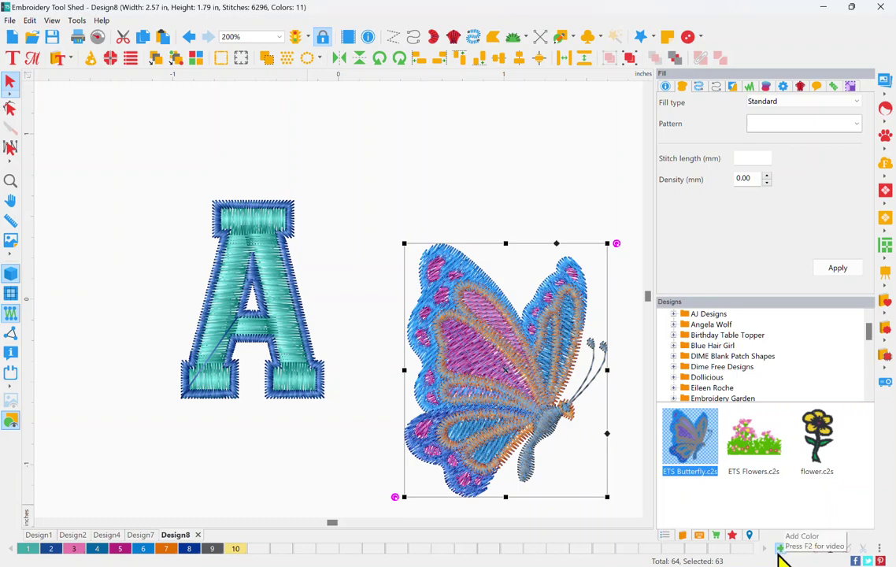
# Add two thread colours and set colour 10 to 3015 Scarlet Red
pyautogui.click(782, 549)
pyautogui.click(787, 548)
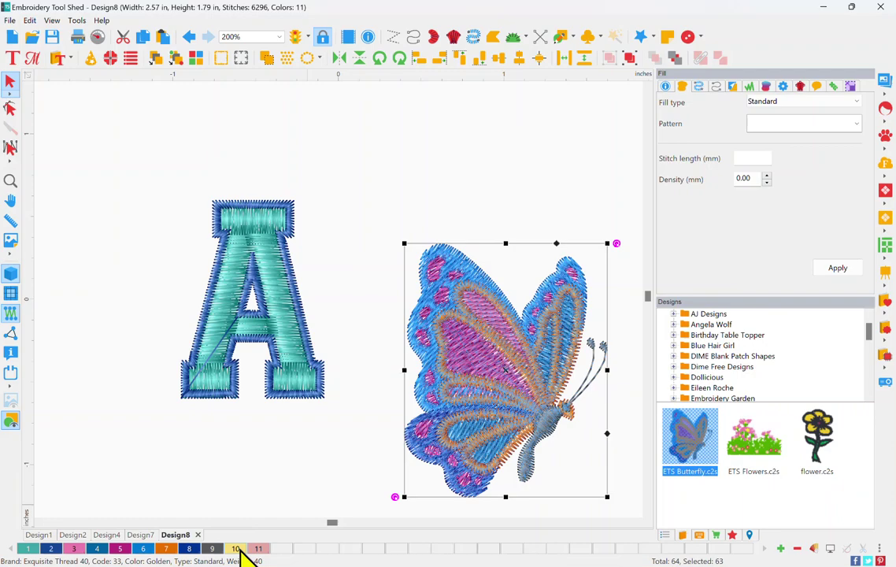
pyautogui.doubleClick(237, 549)
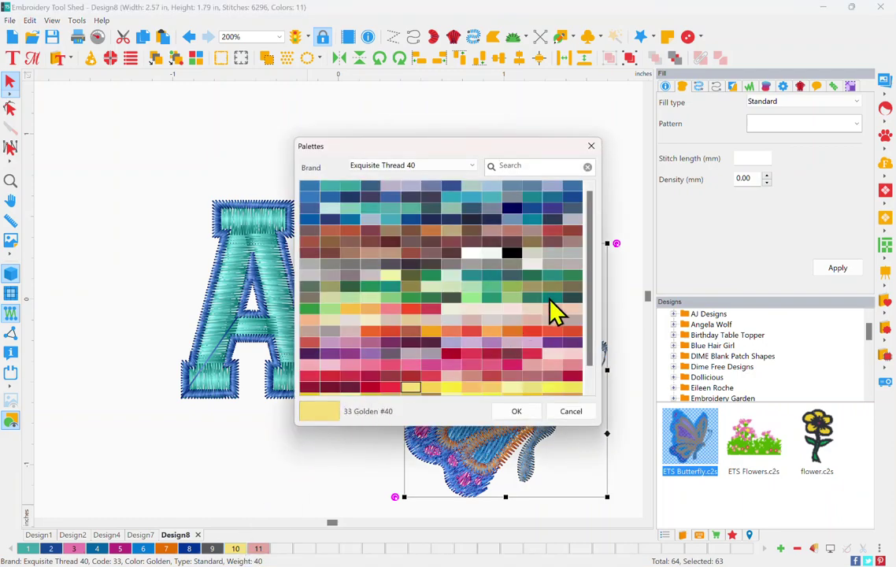
pyautogui.scroll(-1, 596, 272)
pyautogui.click(370, 365)
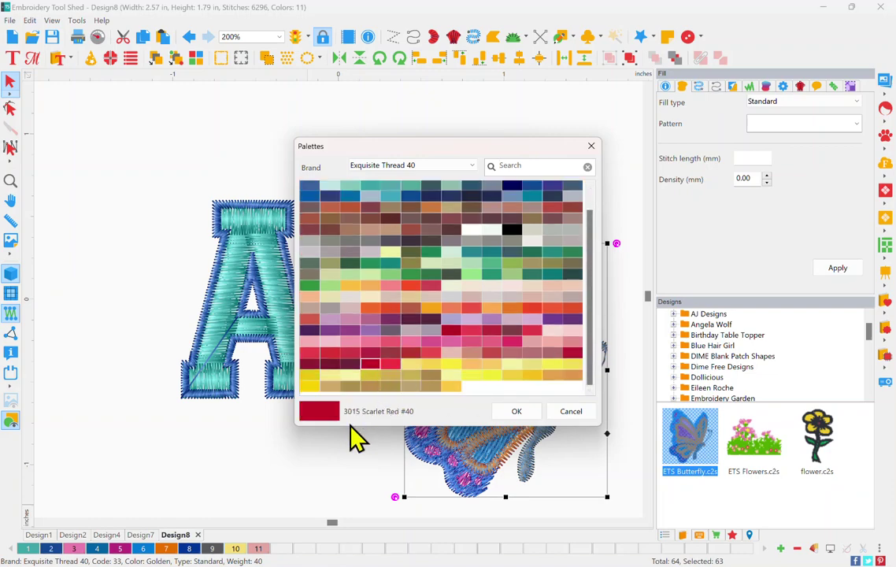
pyautogui.click(516, 412)
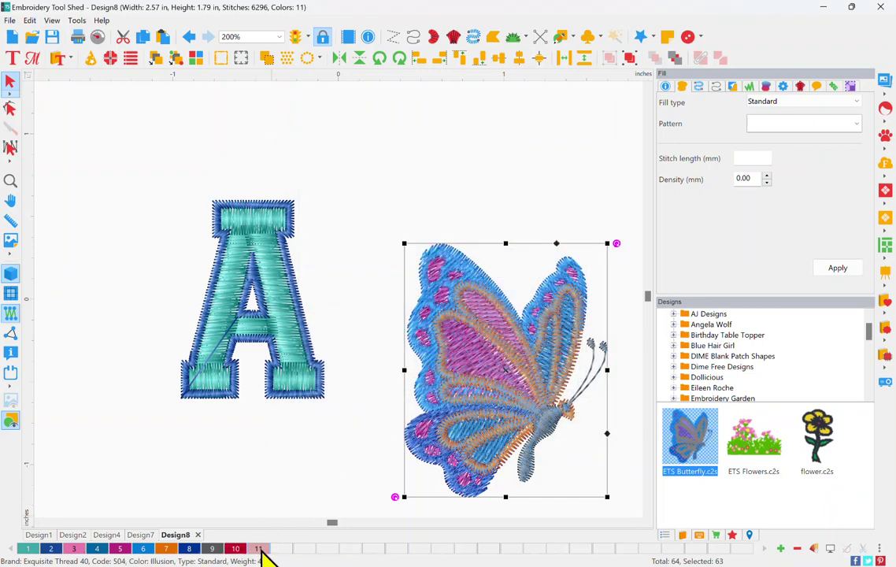
# Set thread colour 11 to 286 Crocus yellow, choosing it over 419 Mustard
pyautogui.doubleClick(261, 549)
pyautogui.click(452, 389)
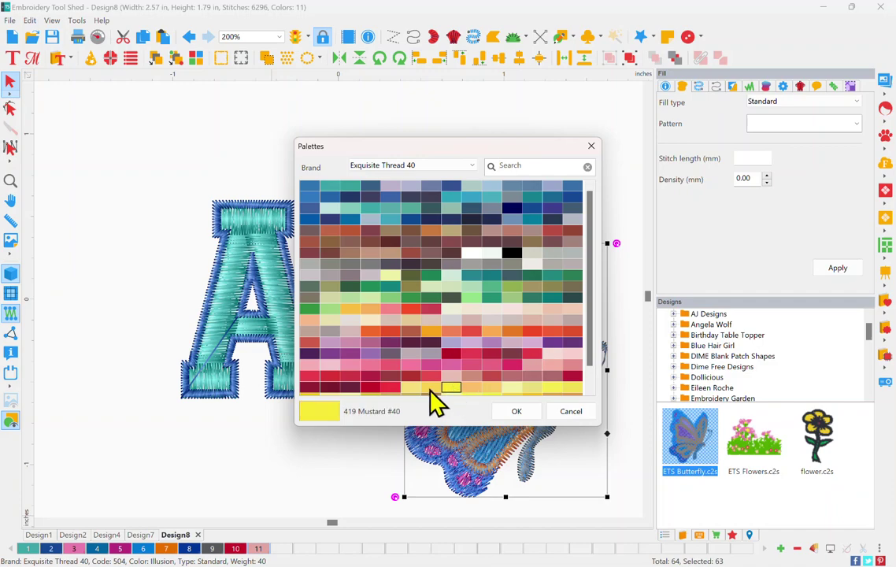
pyautogui.click(431, 388)
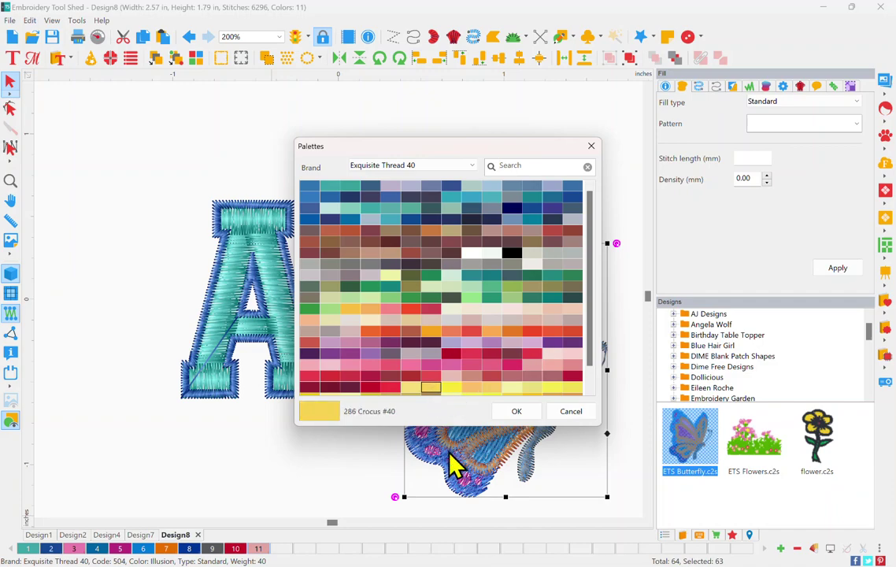
pyautogui.click(522, 416)
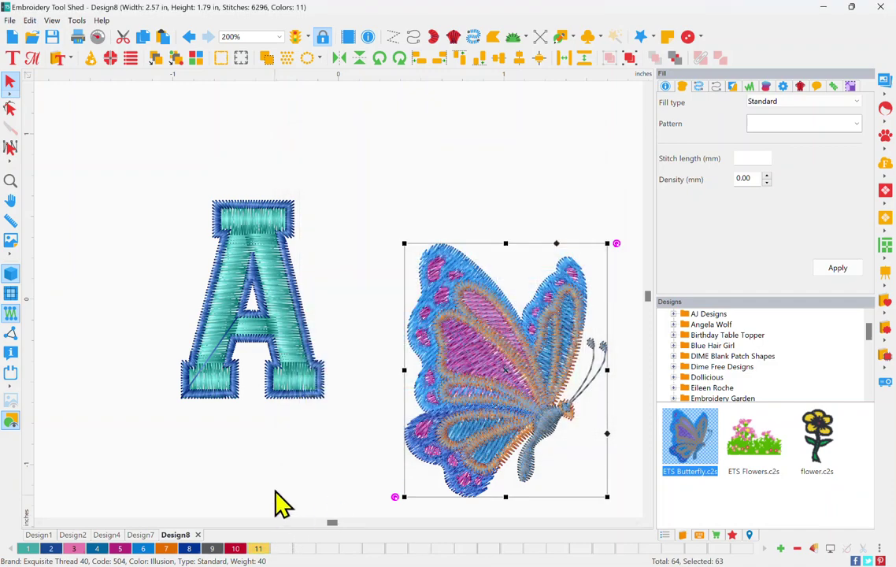
# Apply the 3015 Scarlet Red thread (colour 10) to the letter A, then deselect it
pyautogui.click(229, 400)
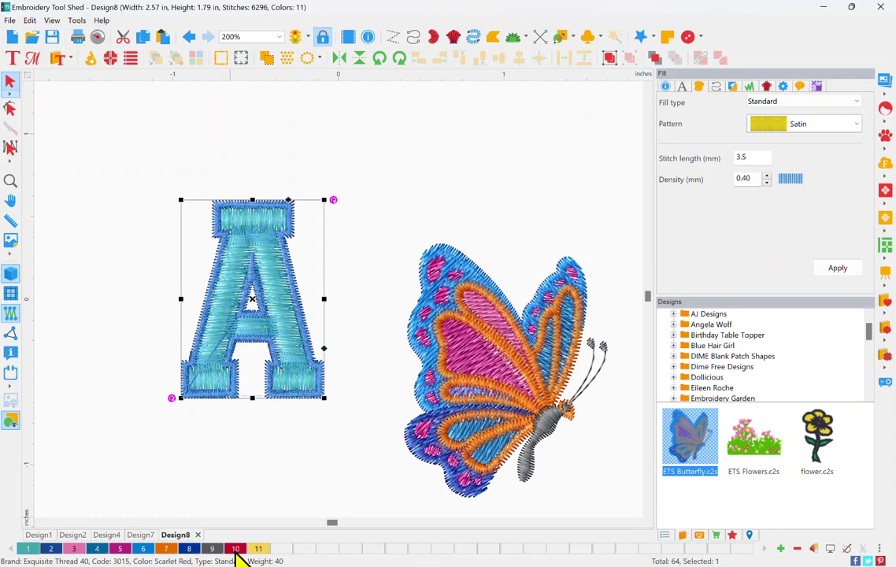
pyautogui.click(235, 552)
pyautogui.click(190, 500)
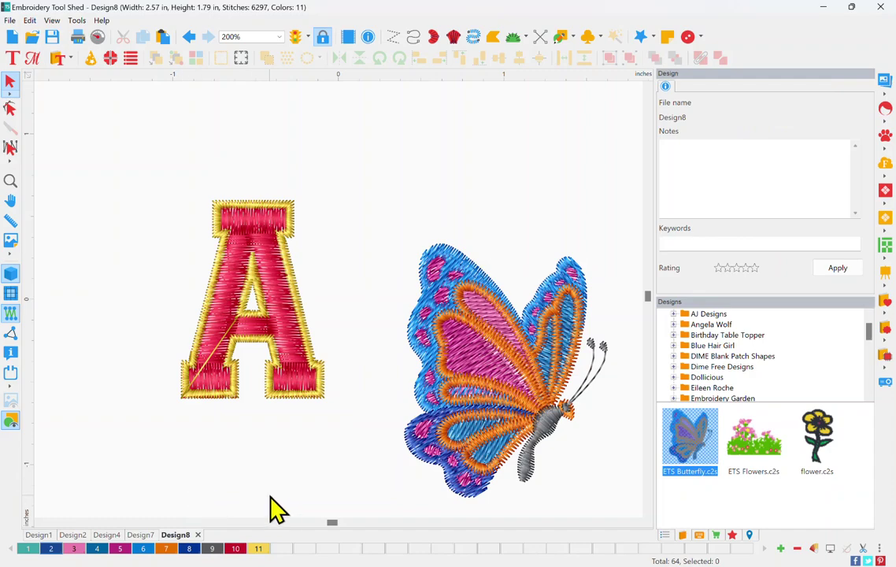